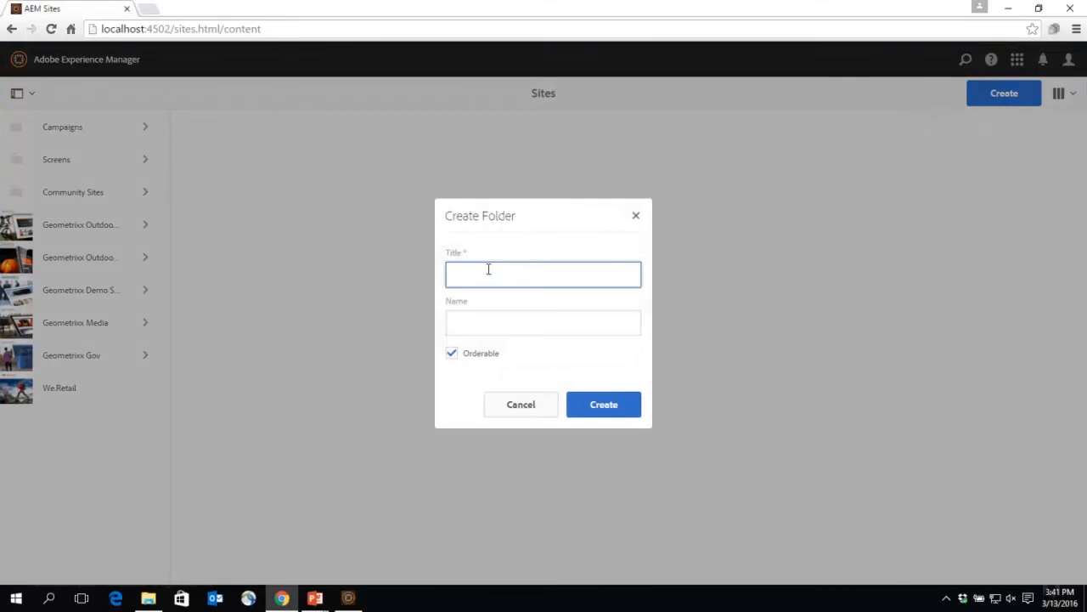
# Step: Create a folder named LC at the root of the sites
pyautogui.press('Tab')
pyautogui.write('LC')
pyautogui.click(612, 406)
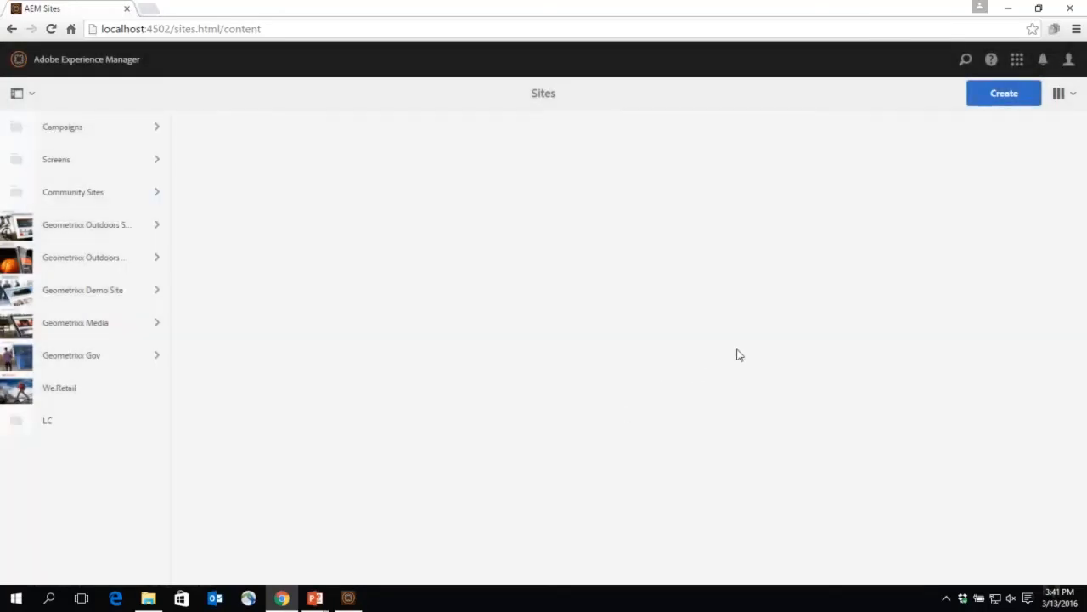
# Step: Start a live copy of the Geometrixx Demo Site's English page, with the LC folder as its destination
pyautogui.click(1007, 102)
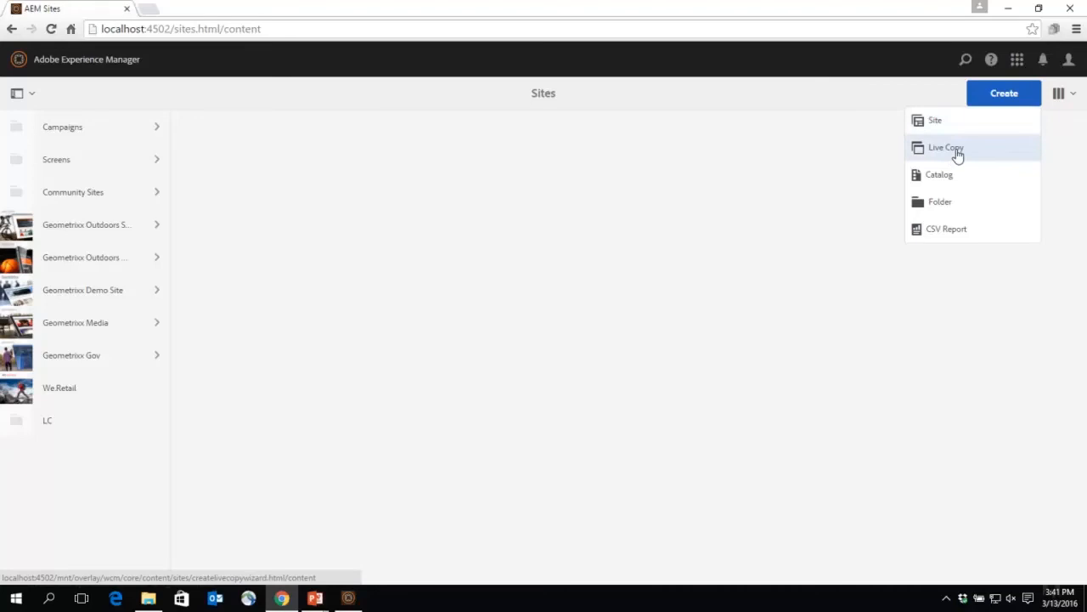
pyautogui.click(958, 154)
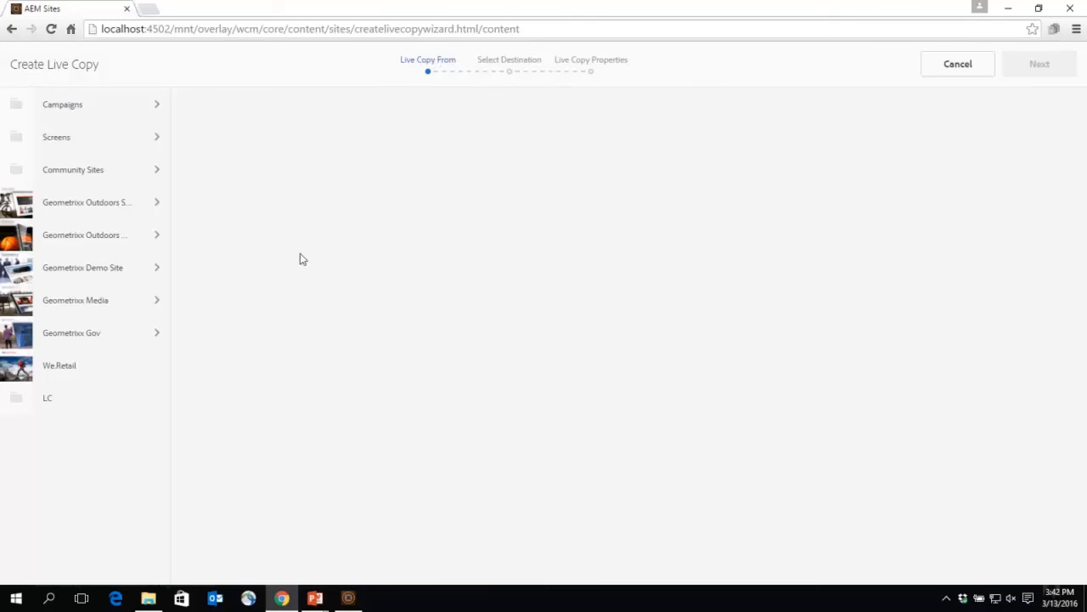
pyautogui.click(156, 271)
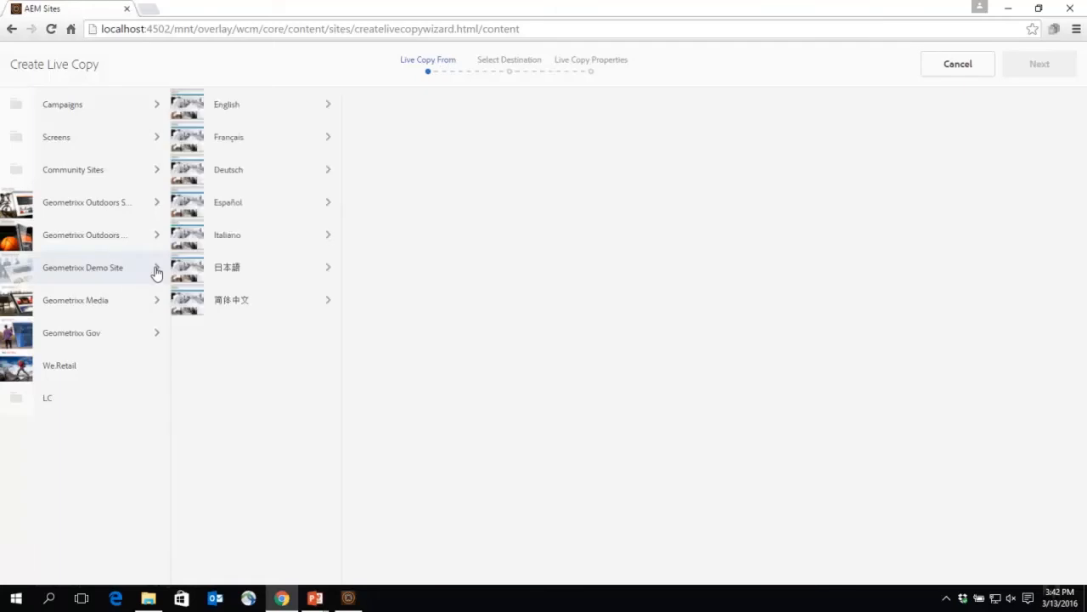
pyautogui.click(193, 107)
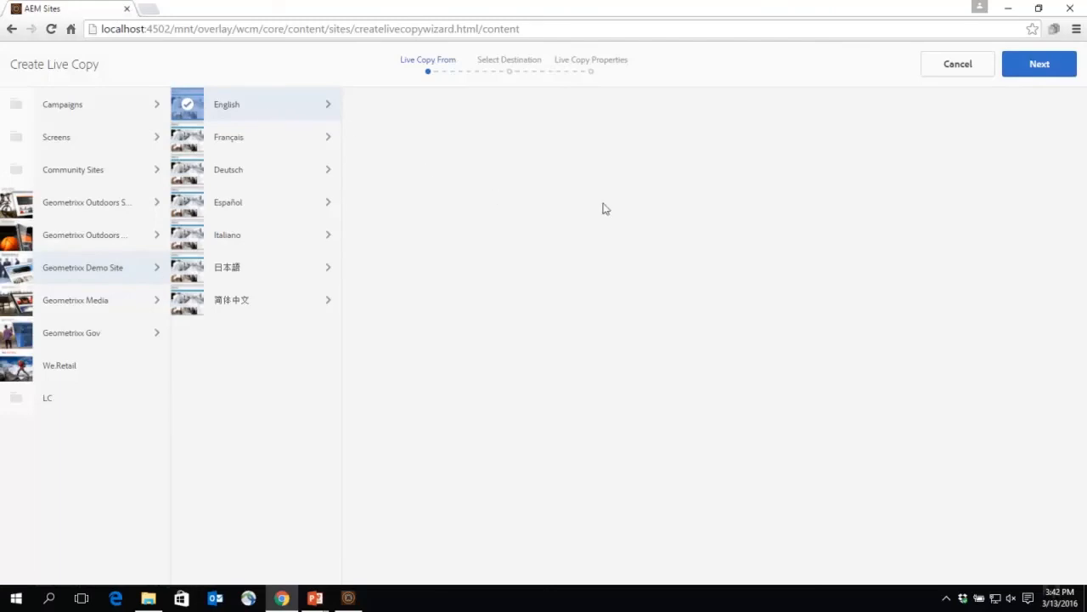
pyautogui.click(1040, 64)
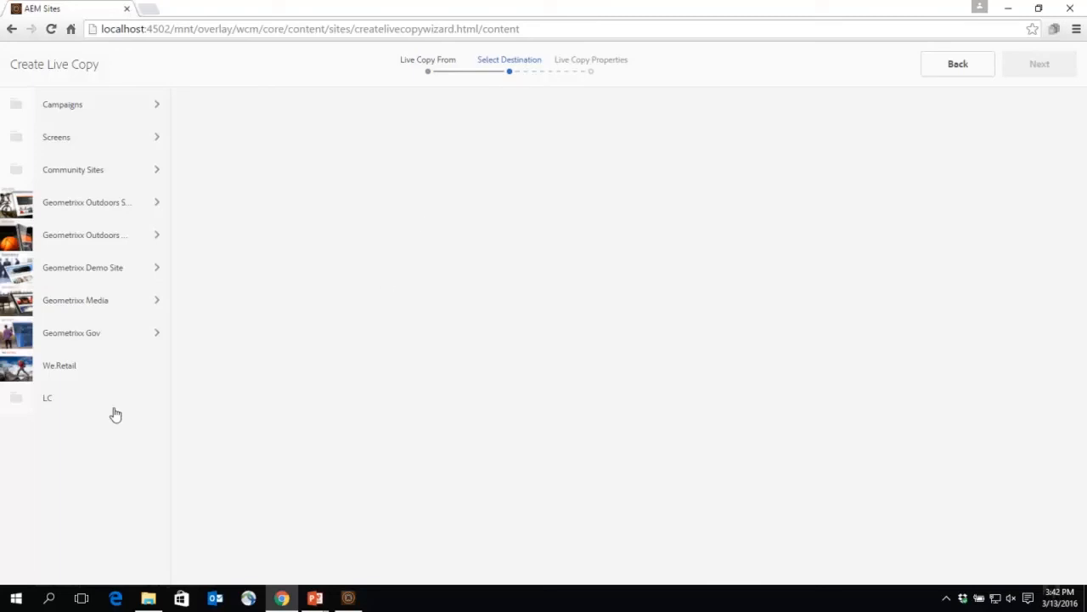
pyautogui.click(15, 407)
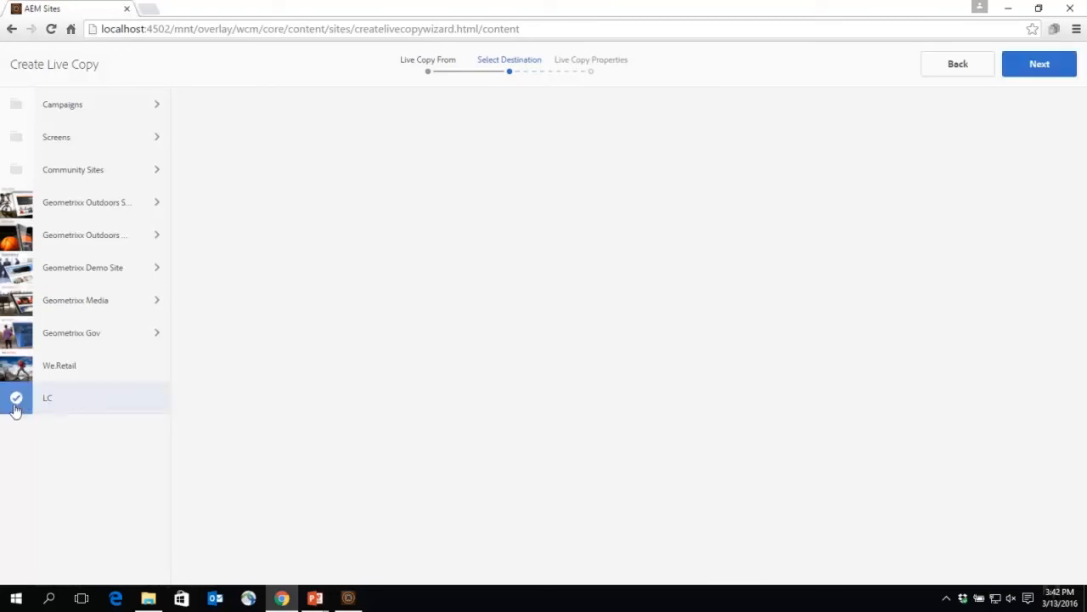
pyautogui.click(1040, 64)
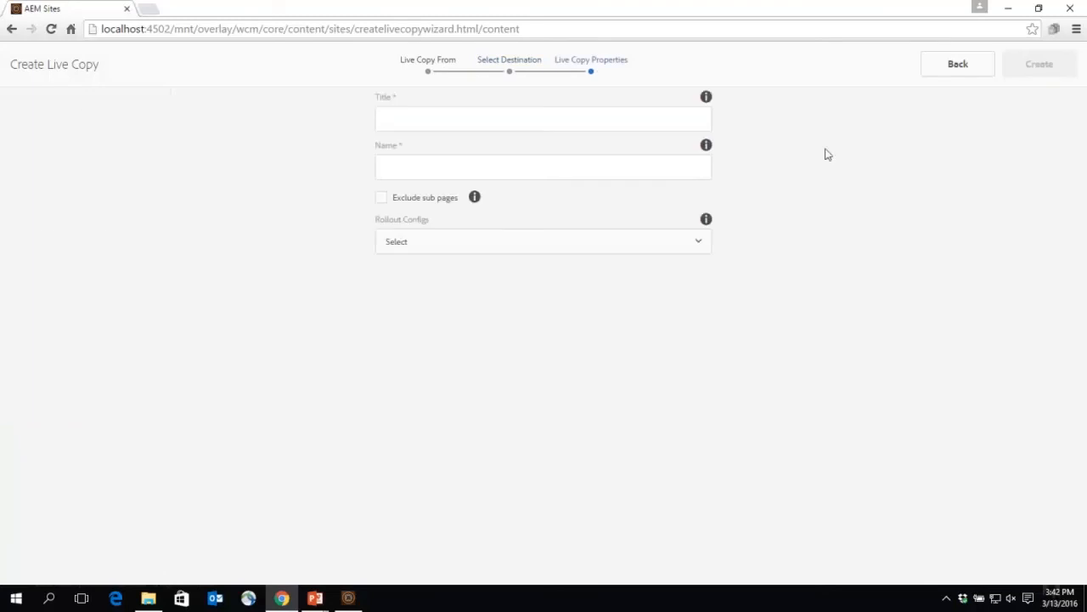
# Step: Title the live copy "Demo Live Copy" and set its name to demo-live-copy
pyautogui.click(532, 116)
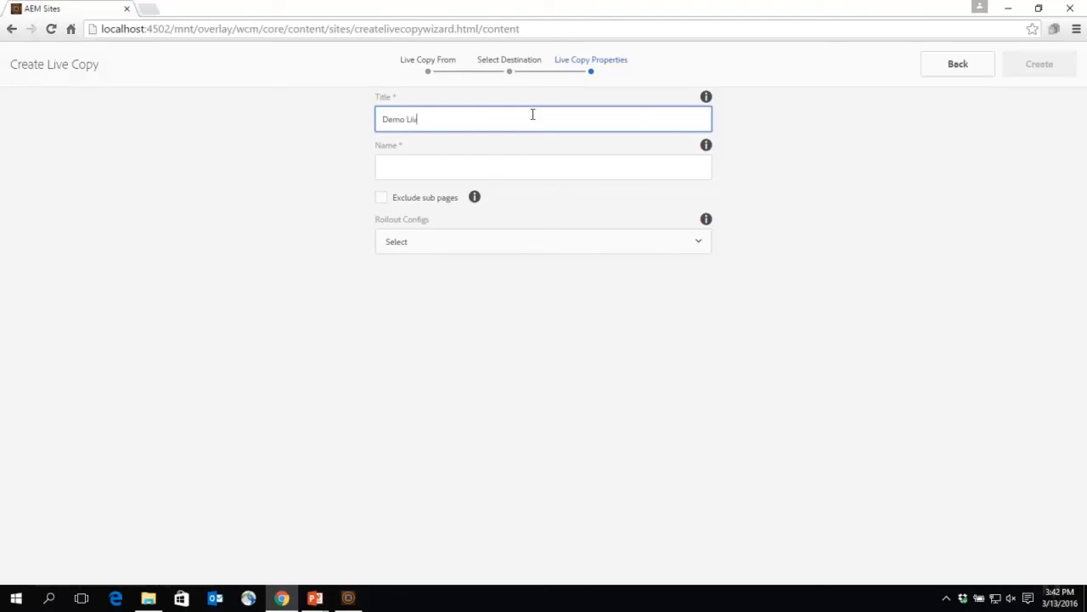
pyautogui.click(416, 168)
pyautogui.write('demo')
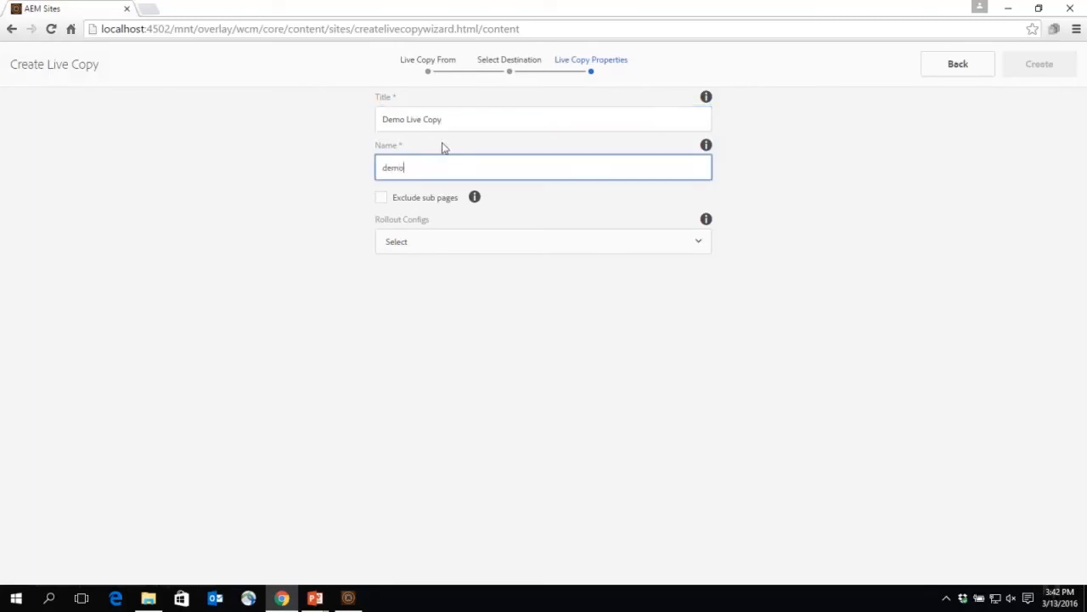
pyautogui.write('-live-copy')
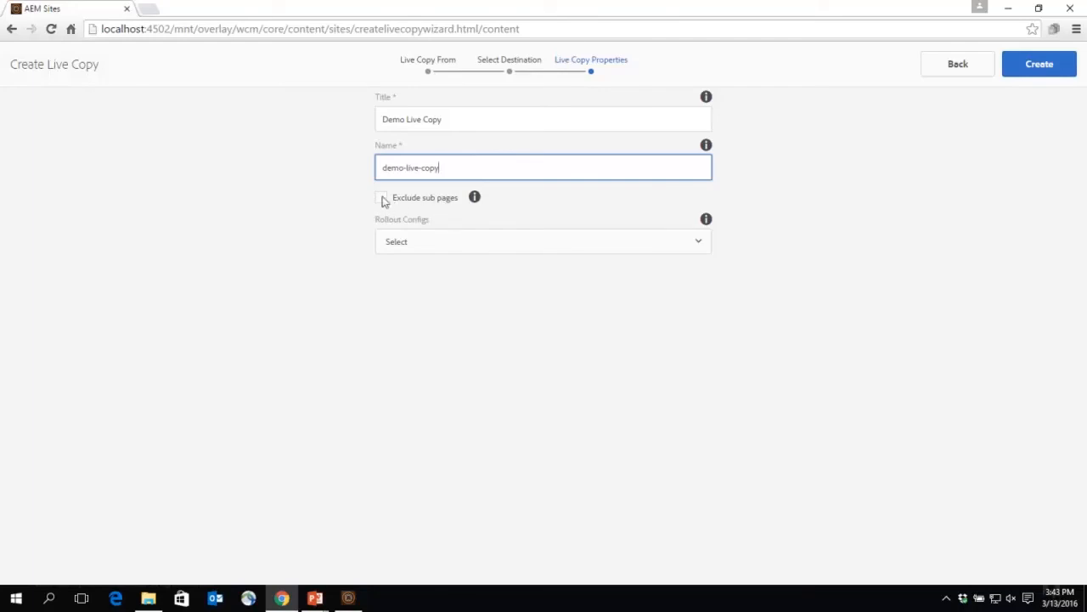
# Step: Assign the Standard rollout config, create the live copy and return to the sites overview
pyautogui.click(699, 246)
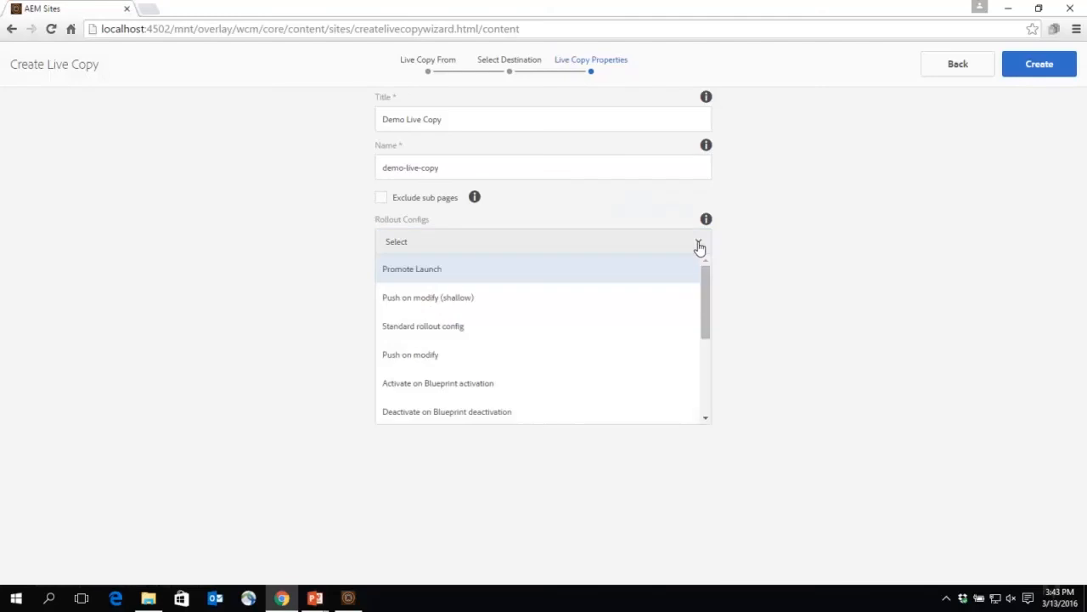
pyautogui.click(460, 332)
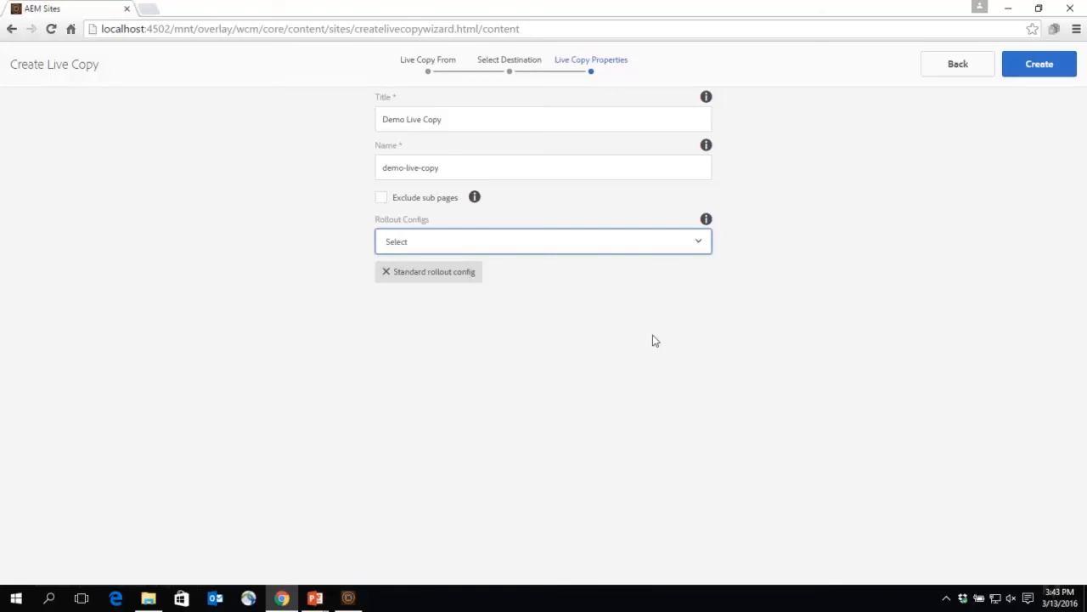
pyautogui.click(1043, 67)
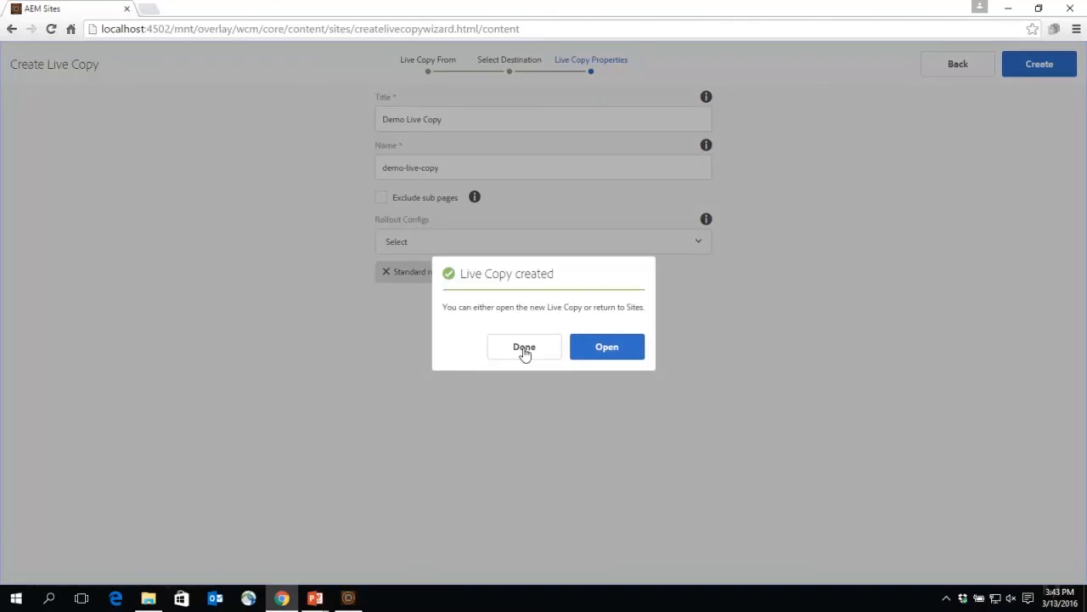
pyautogui.click(525, 348)
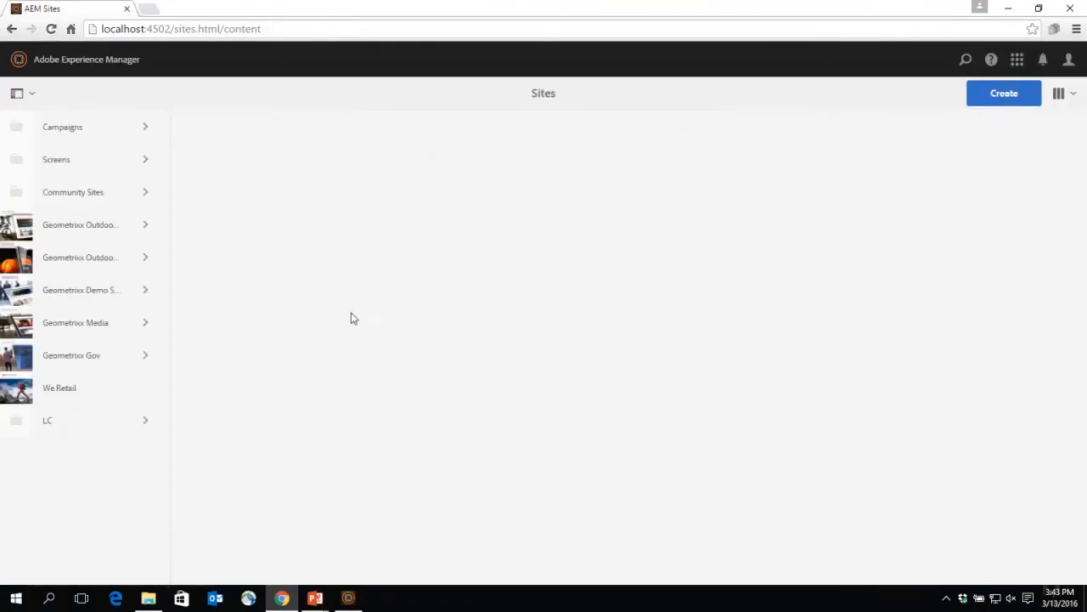
# Step: Open the Demo Live Copy page from the LC folder for editing and look over its content
pyautogui.click(49, 429)
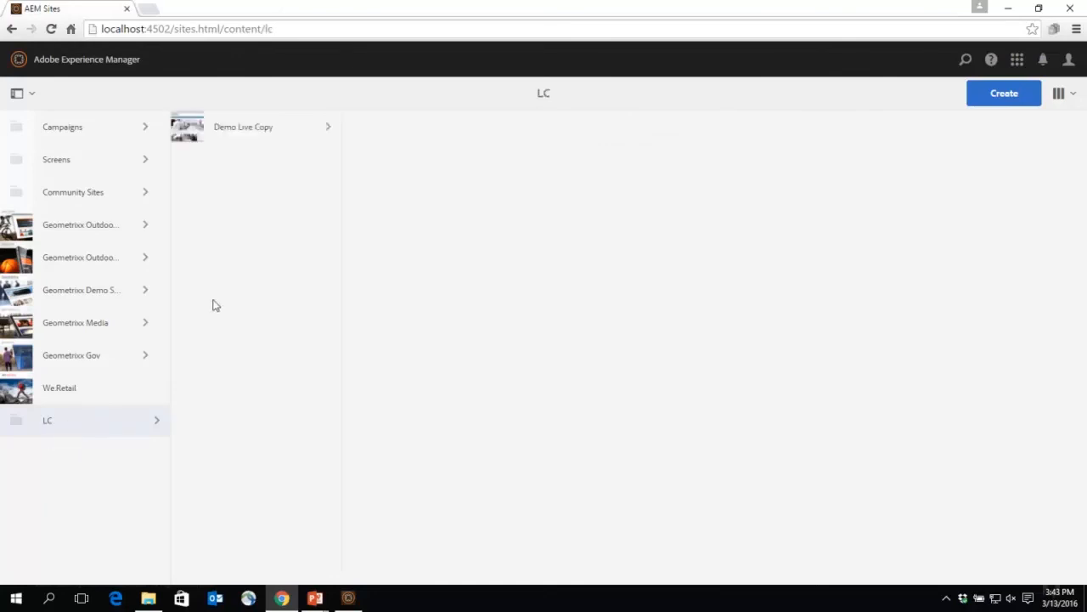
pyautogui.click(187, 129)
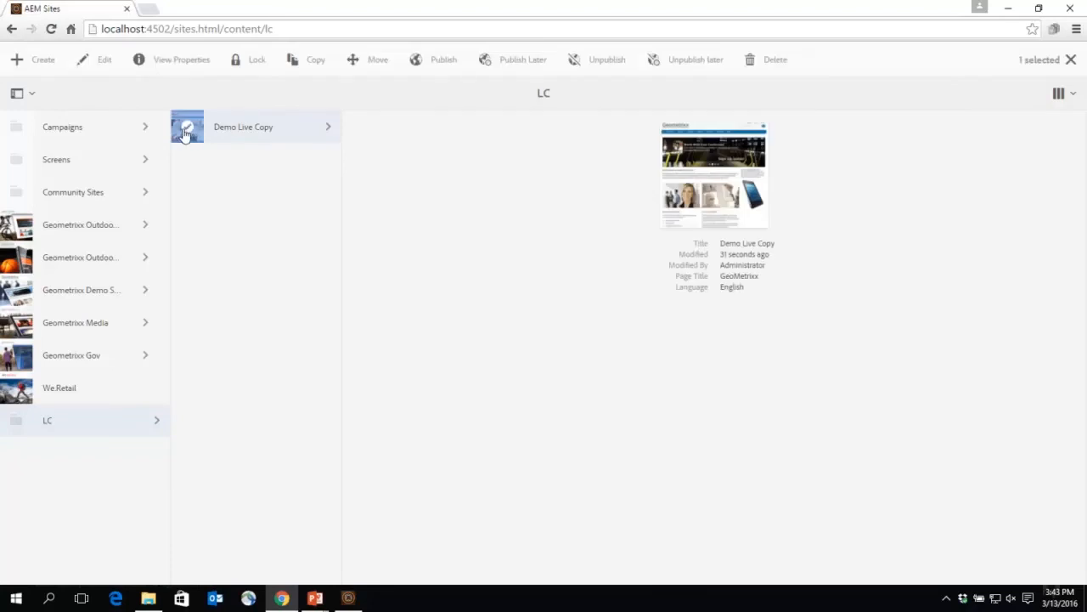
pyautogui.click(104, 63)
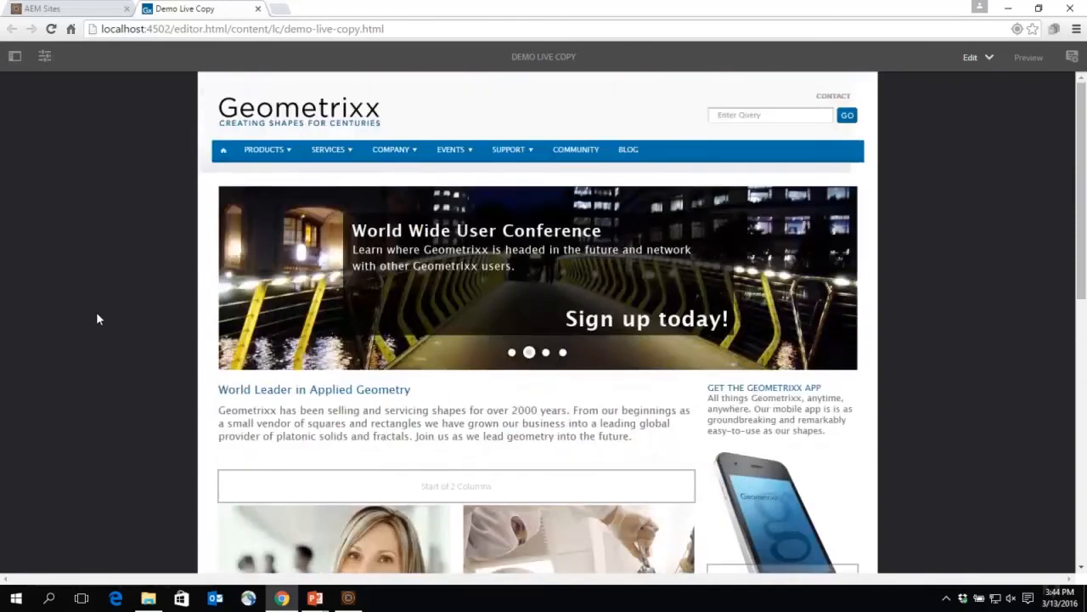
pyautogui.scroll(-2, 80, 361)
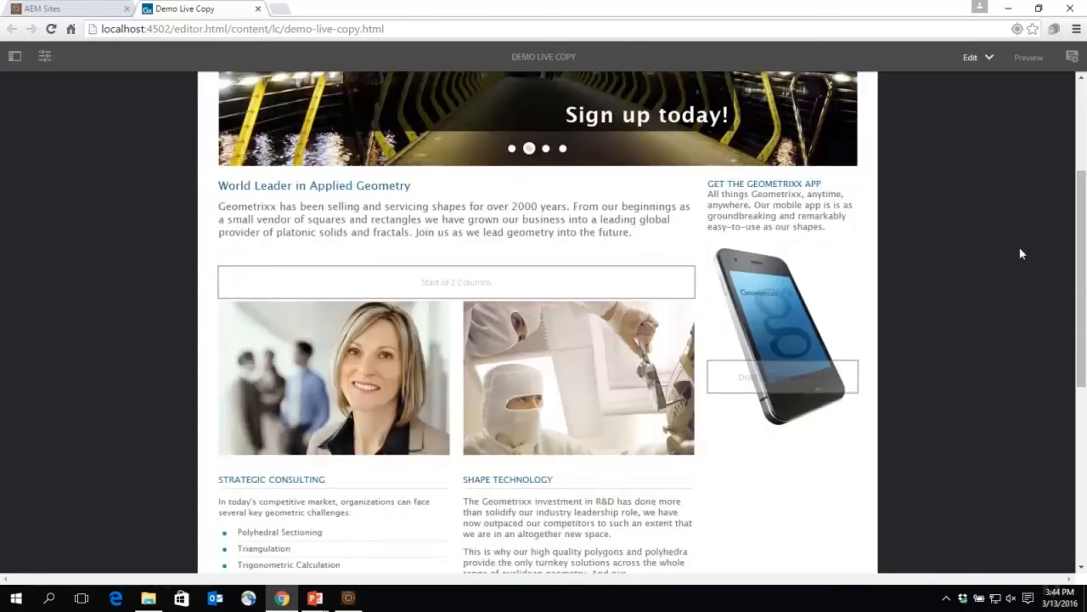
pyautogui.scroll(2, 1021, 253)
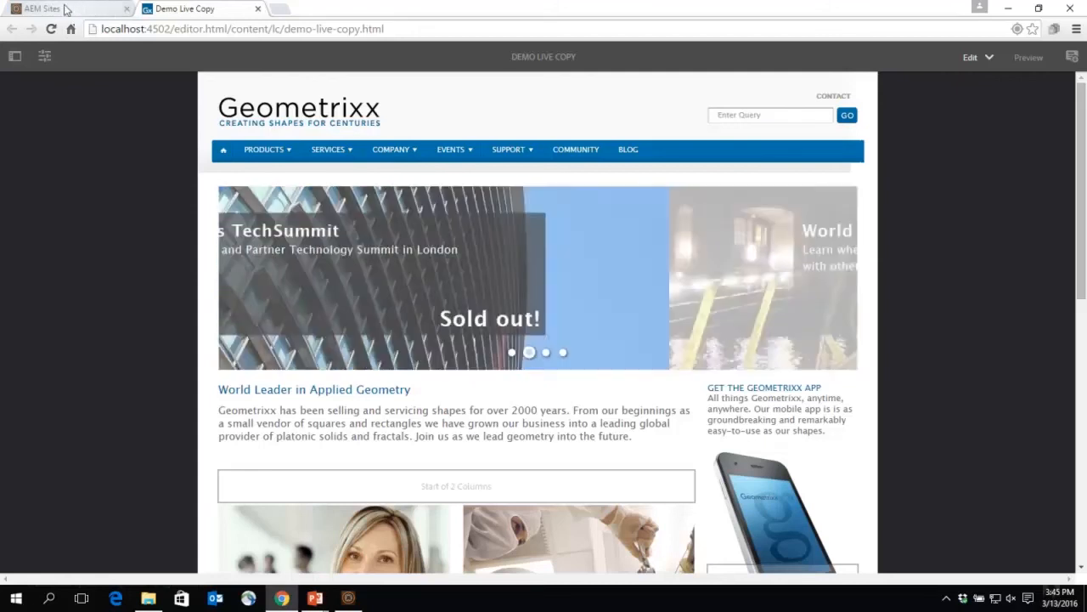
# Step: Open the source English page of the Geometrixx Demo Site for editing
pyautogui.click(68, 9)
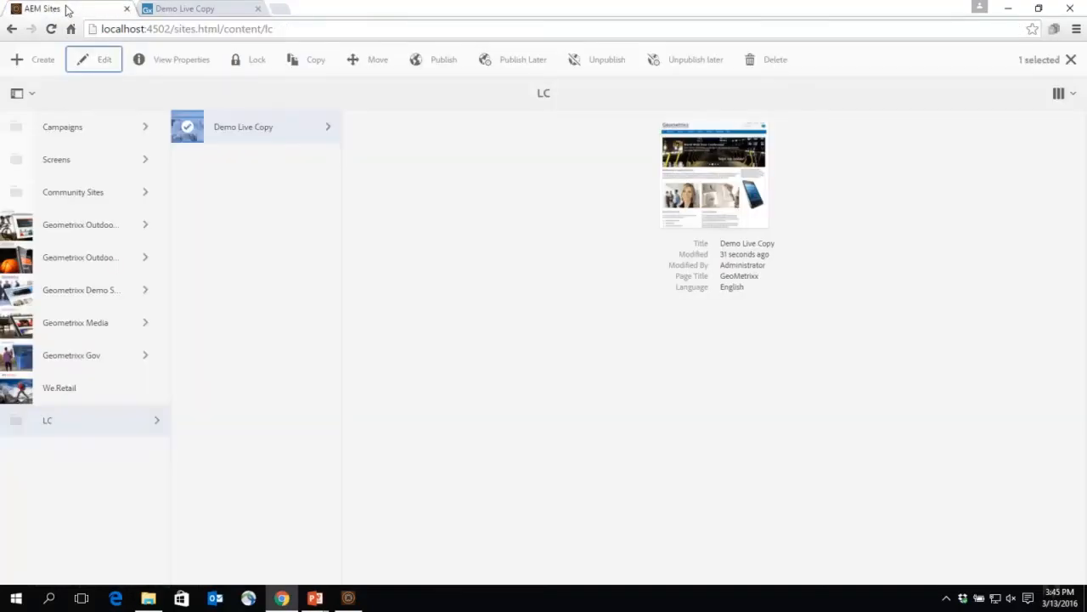
pyautogui.click(103, 293)
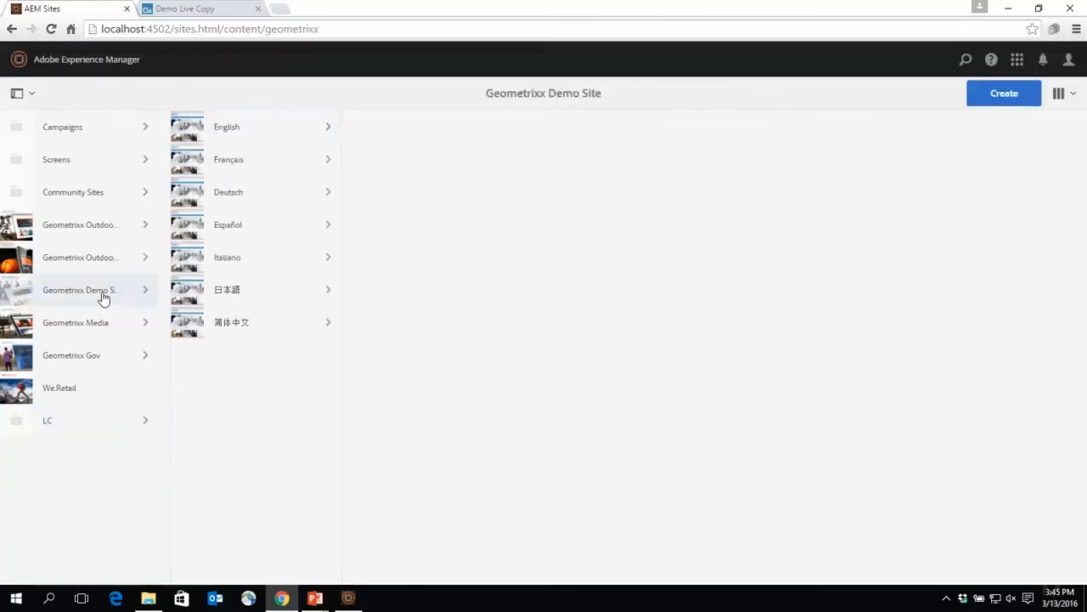
pyautogui.click(189, 134)
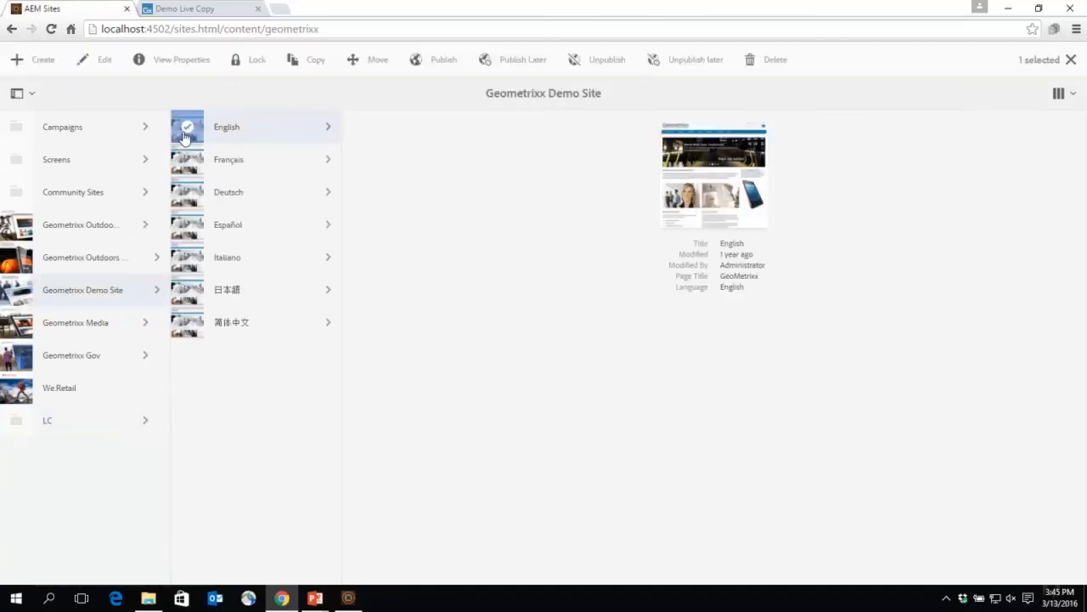
pyautogui.click(105, 62)
# Step: Change the lead component's title on the English page to "World Leader in Applied Geometry 2016"
pyautogui.scroll(-2, 121, 348)
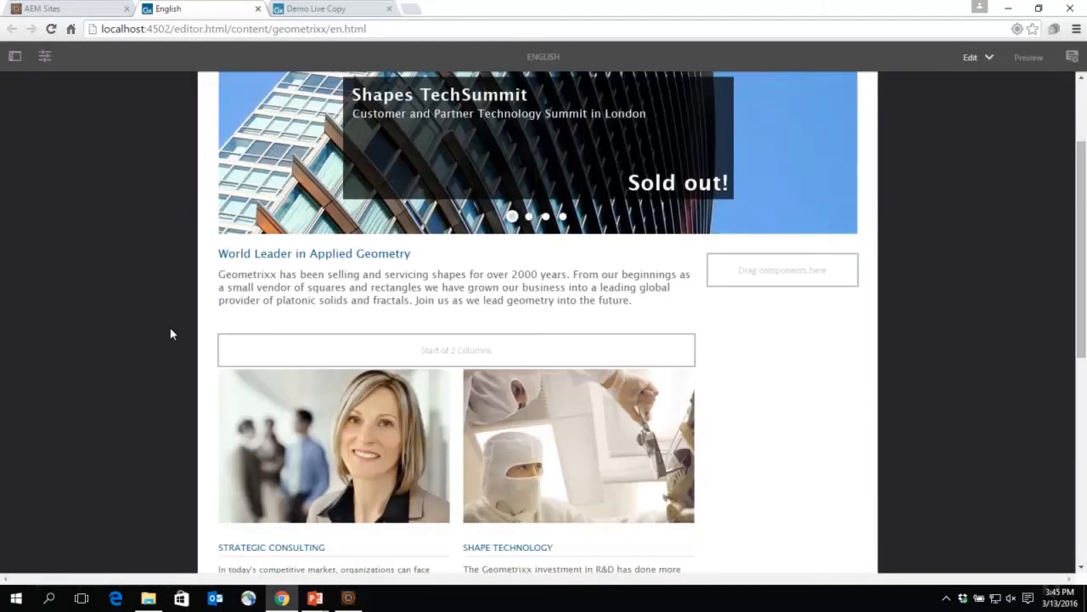
pyautogui.click(347, 278)
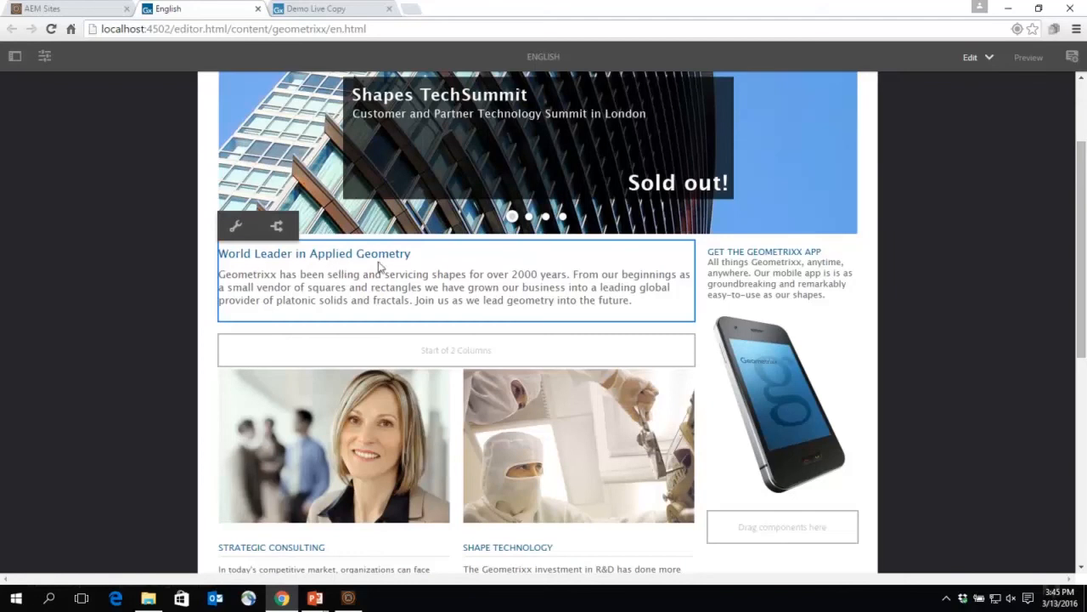
pyautogui.click(235, 227)
pyautogui.click(631, 220)
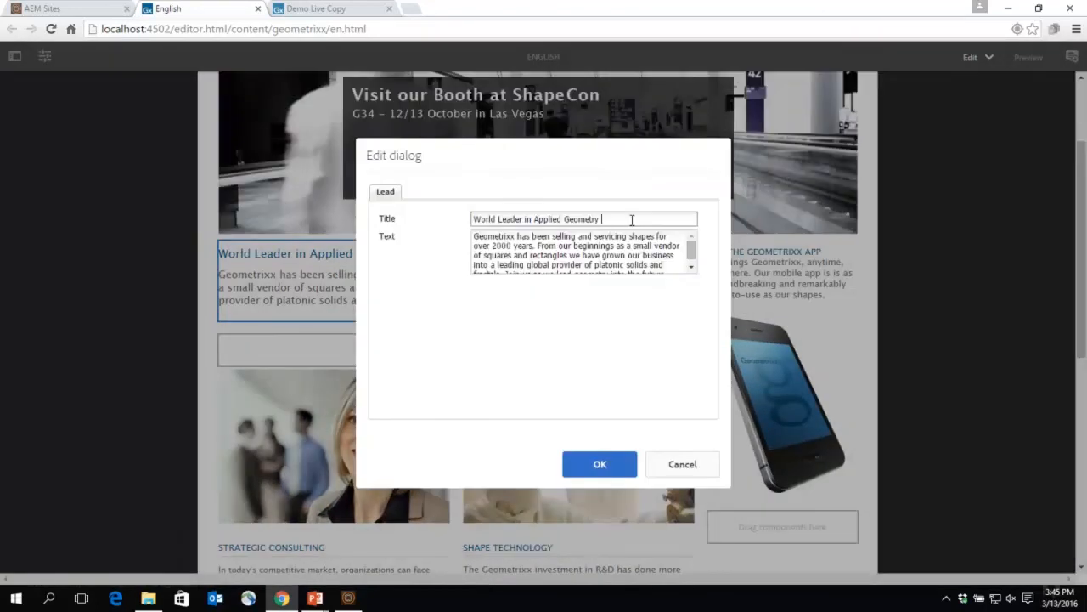
pyautogui.write('2016')
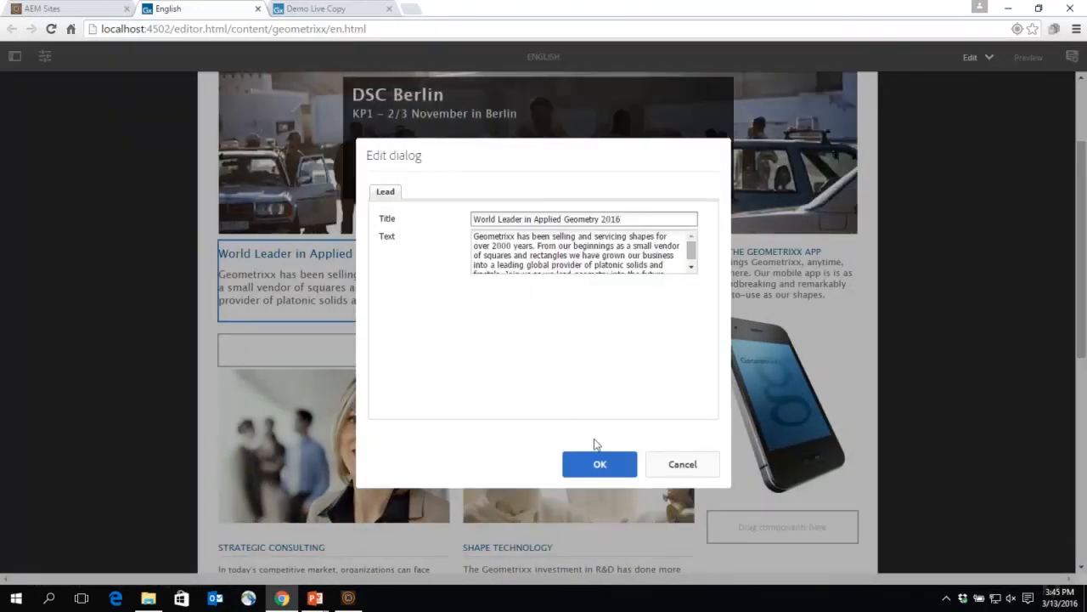
pyautogui.click(612, 469)
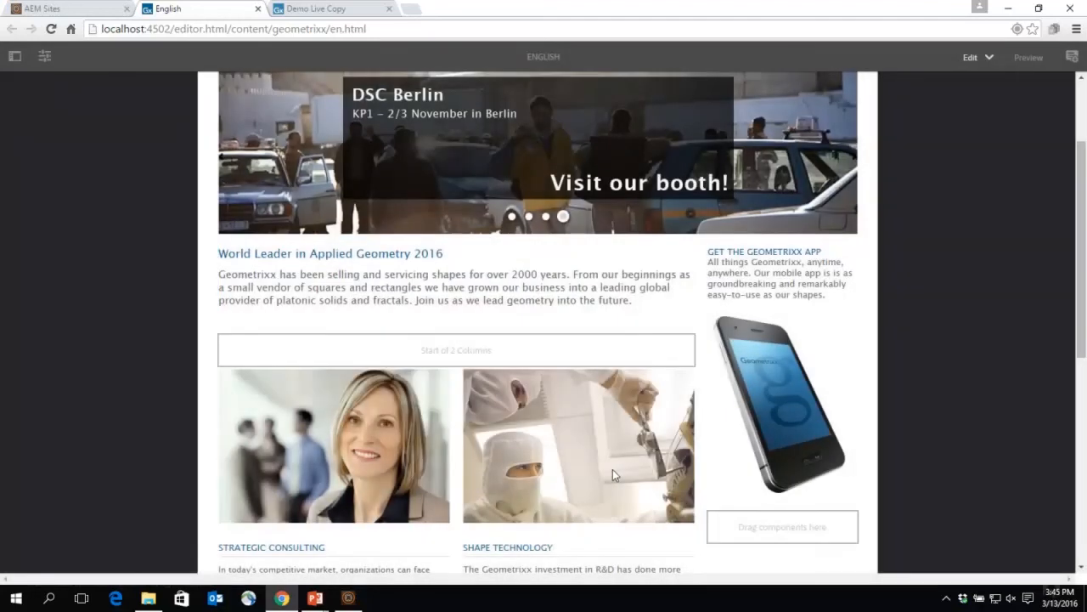
# Step: Roll out the English page's lead component to the Demo Live Copy page
pyautogui.click(409, 276)
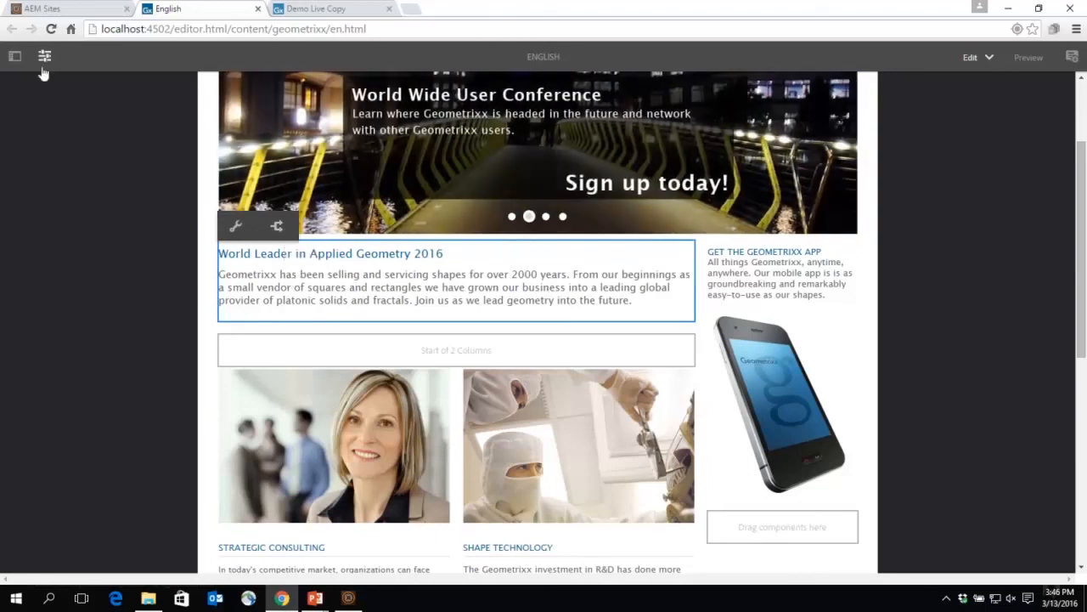
pyautogui.click(44, 56)
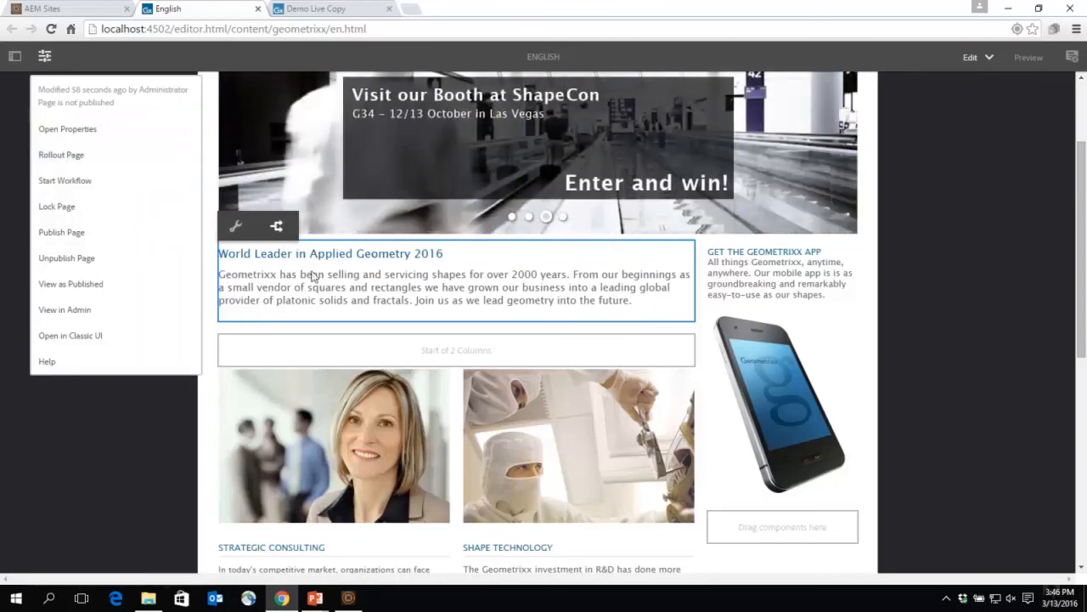
pyautogui.click(279, 228)
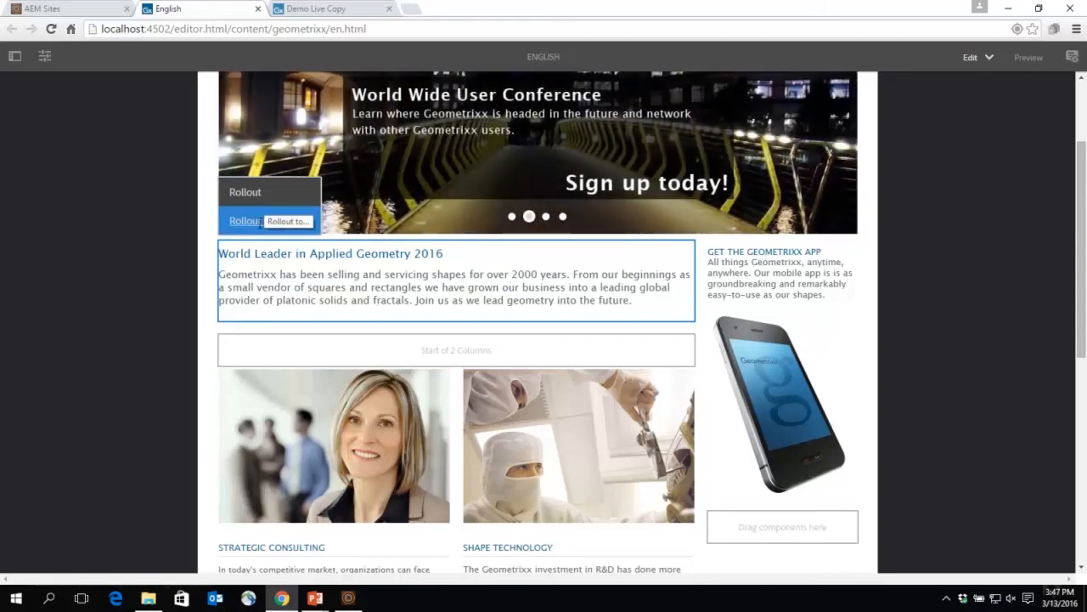
pyautogui.click(259, 223)
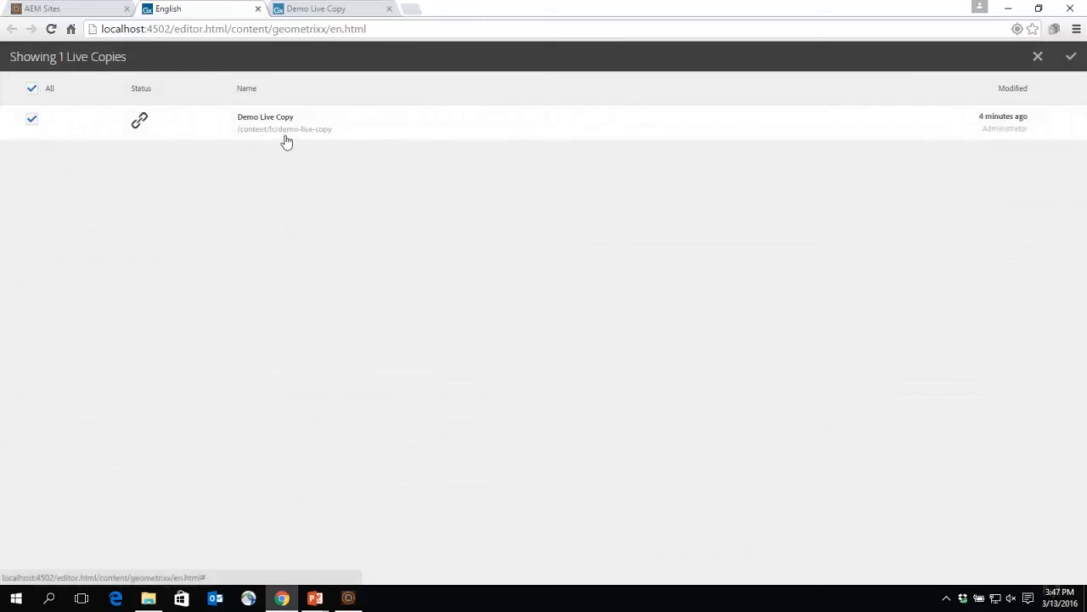
pyautogui.click(1072, 58)
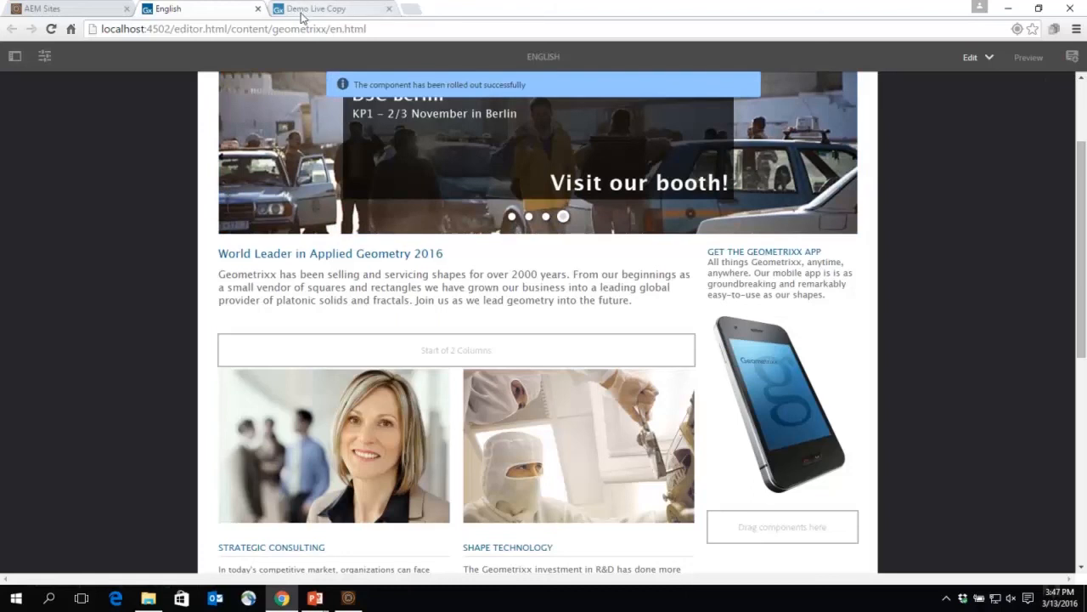
# Step: Reload the open Demo Live Copy page to check its lead heading
pyautogui.click(333, 10)
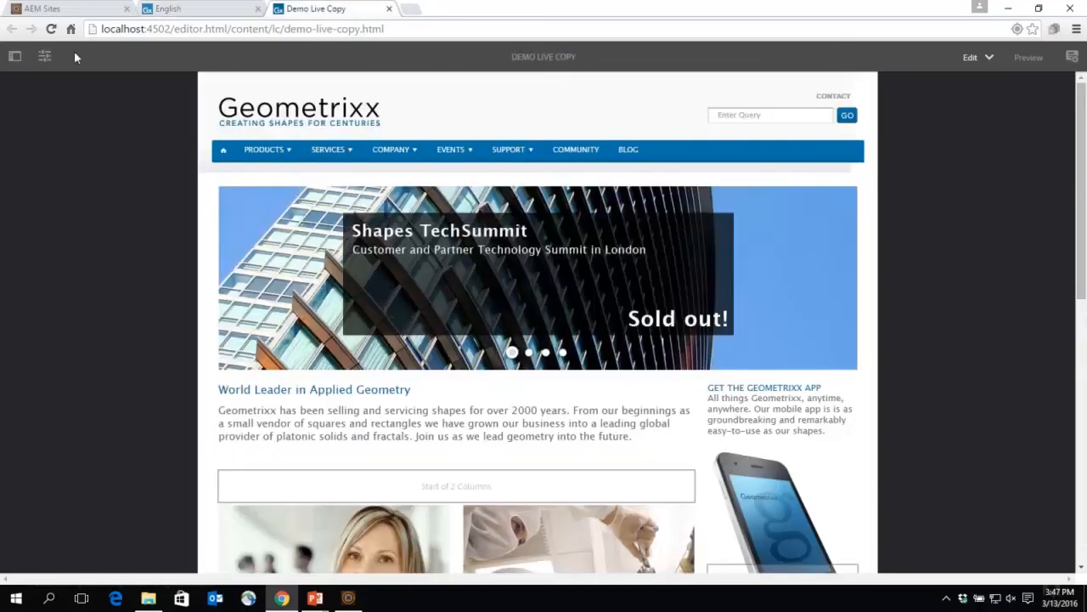
pyautogui.click(51, 31)
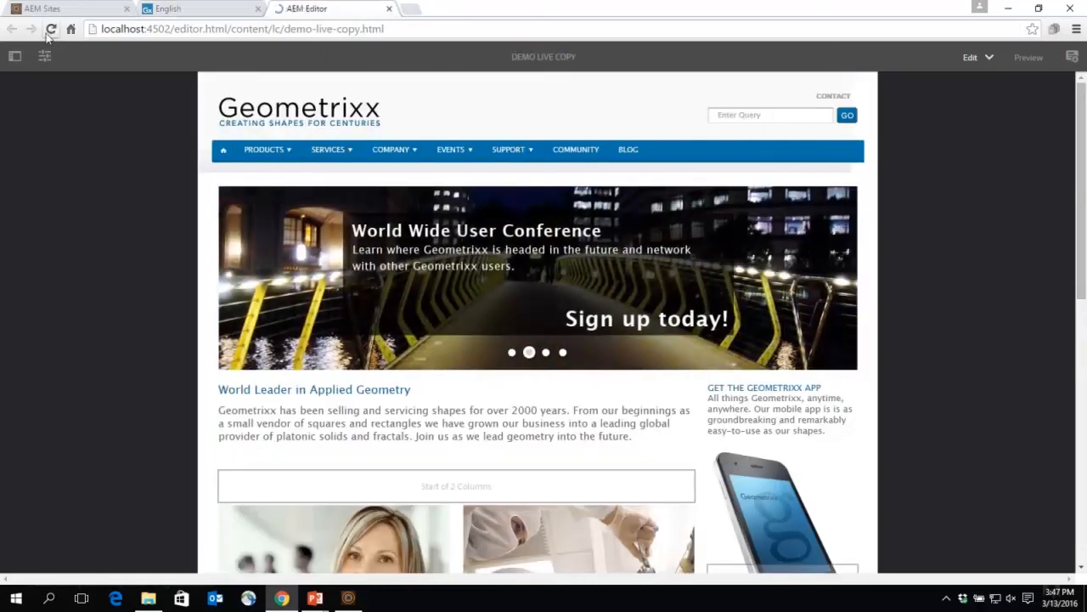